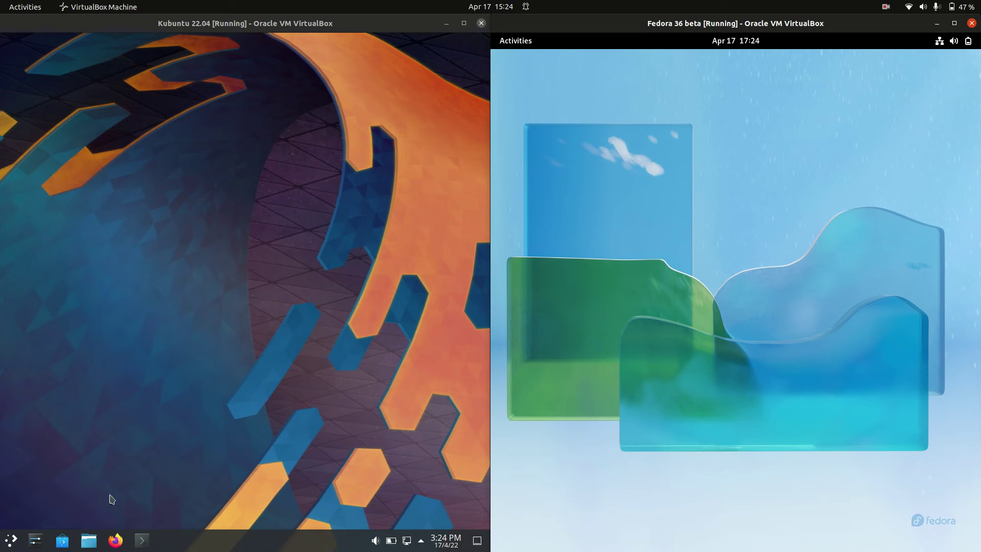
Open the Kubuntu application launcher and the Fedora Activities overview with its search and dock.
{"action": "left_click", "coordinate": [11, 540]}
{"action": "left_click", "coordinate": [512, 40]}
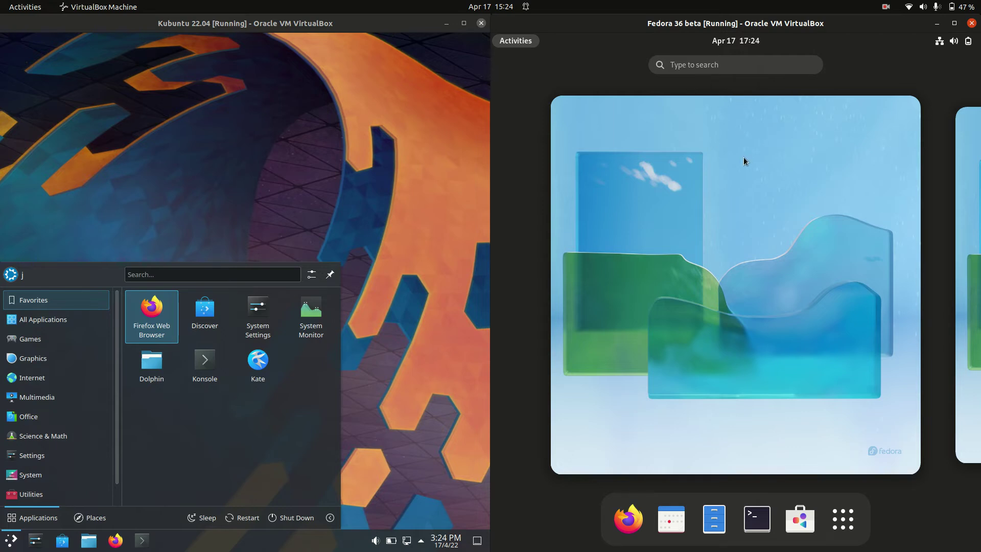
Start htop in Konsole on Kubuntu and GNOME Terminal on Fedora, zooming both with Ctrl++.
{"action": "left_click", "coordinate": [205, 364]}
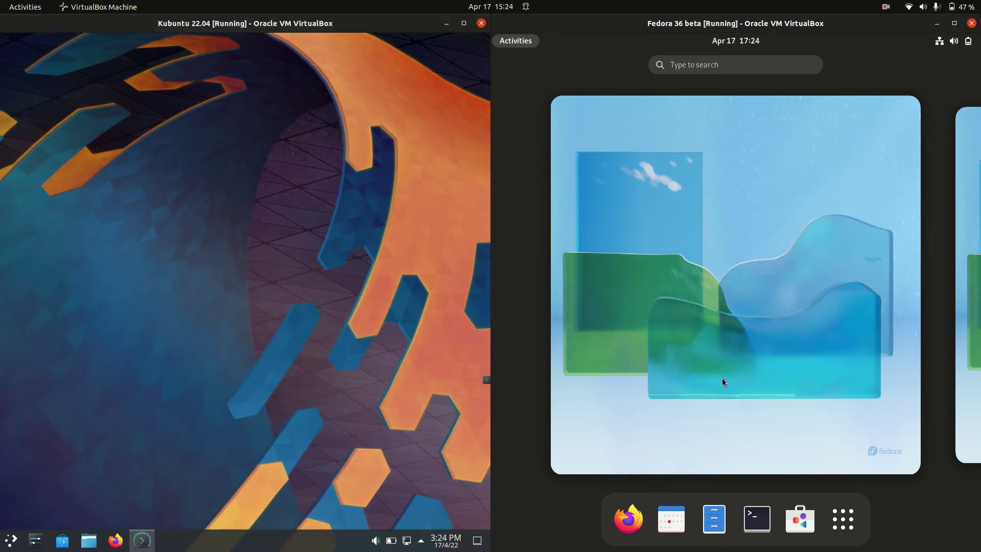
{"action": "left_click", "coordinate": [759, 509]}
{"action": "left_click_drag", "start_coordinate": [287, 125], "coordinate": [293, 169]}
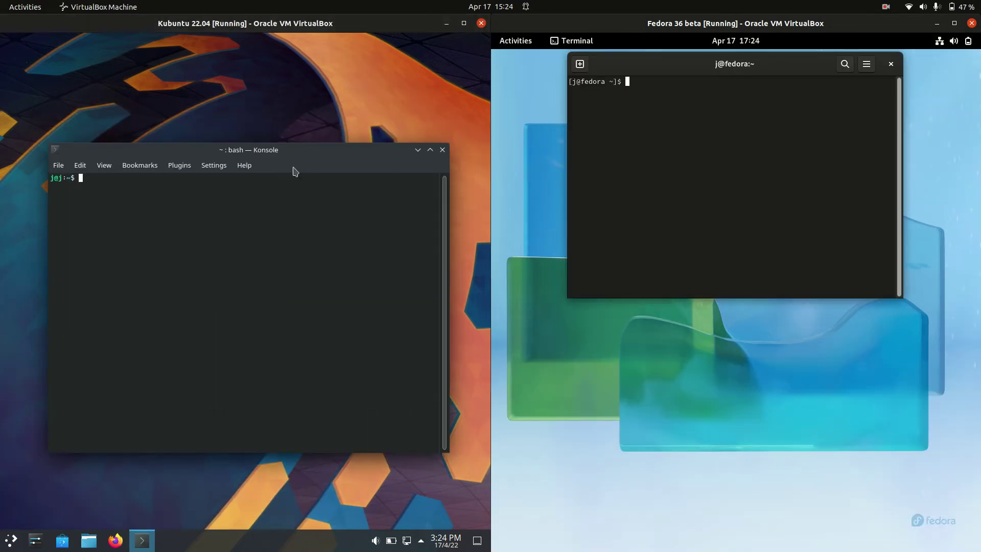
{"action": "type", "text": "htop"}
{"action": "key", "text": "Return"}
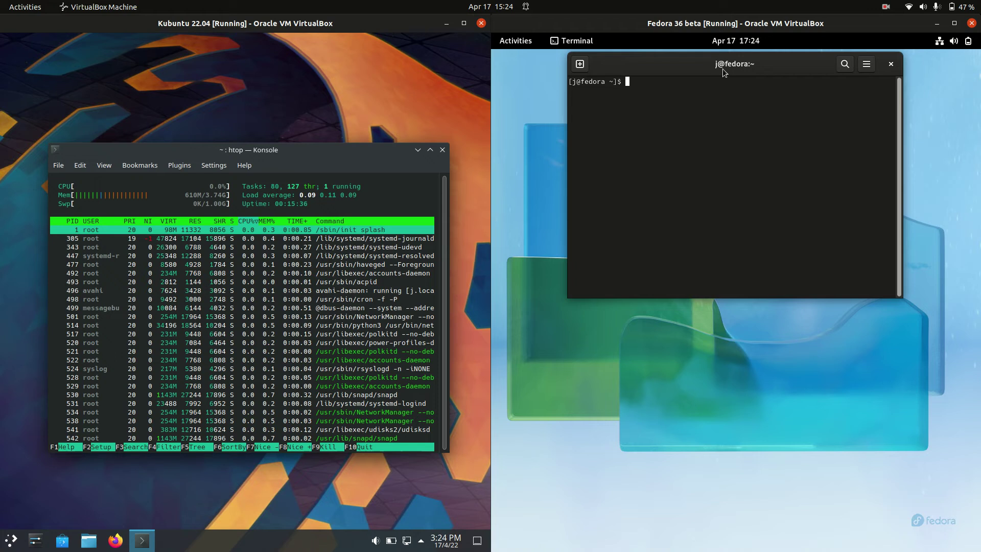
{"action": "left_click_drag", "start_coordinate": [729, 69], "coordinate": [706, 175]}
{"action": "type", "text": "htop"}
{"action": "key", "text": "Return"}
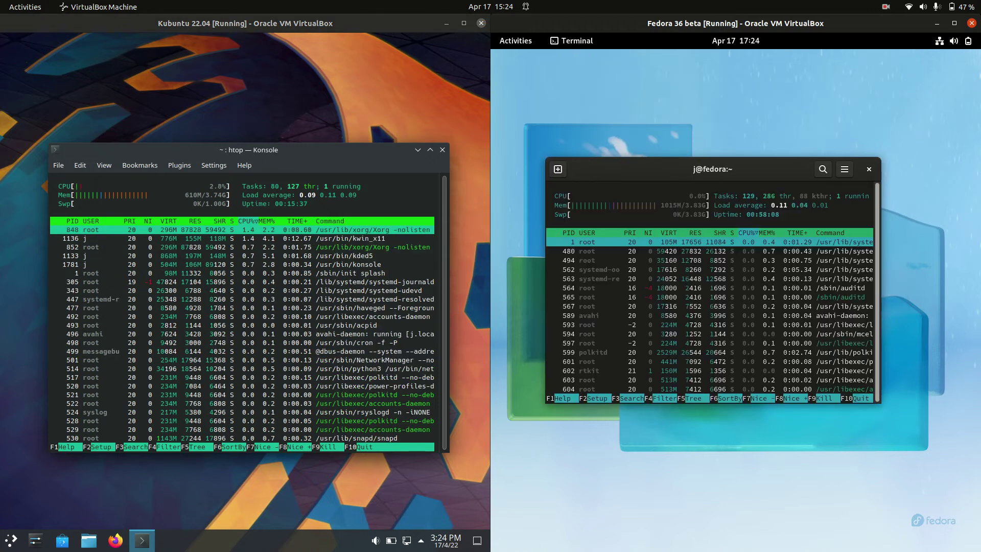
{"action": "key", "text": "ctrl+plus"}
{"action": "key", "text": "ctrl+plus"}
{"action": "key", "text": "ctrl+plus"}
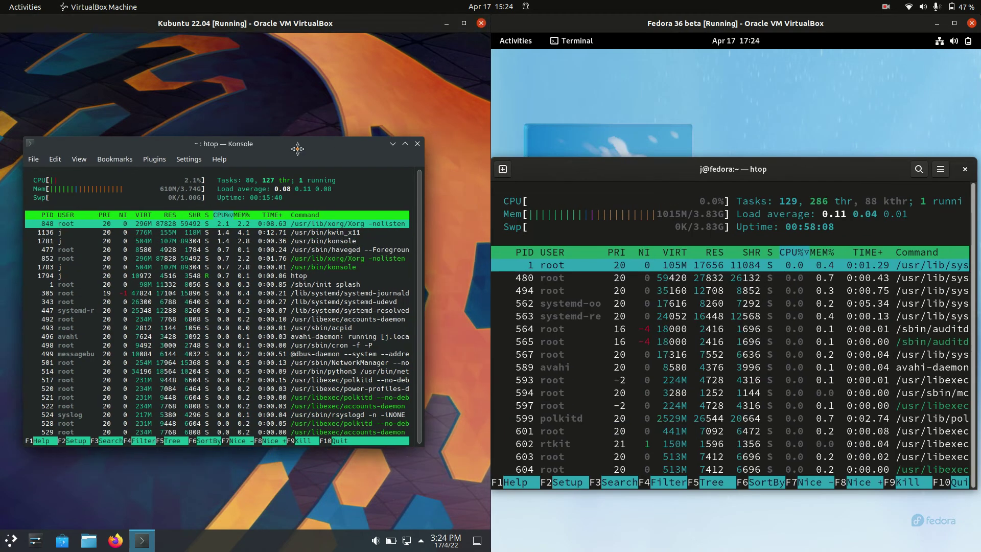
{"action": "key", "text": "ctrl+plus"}
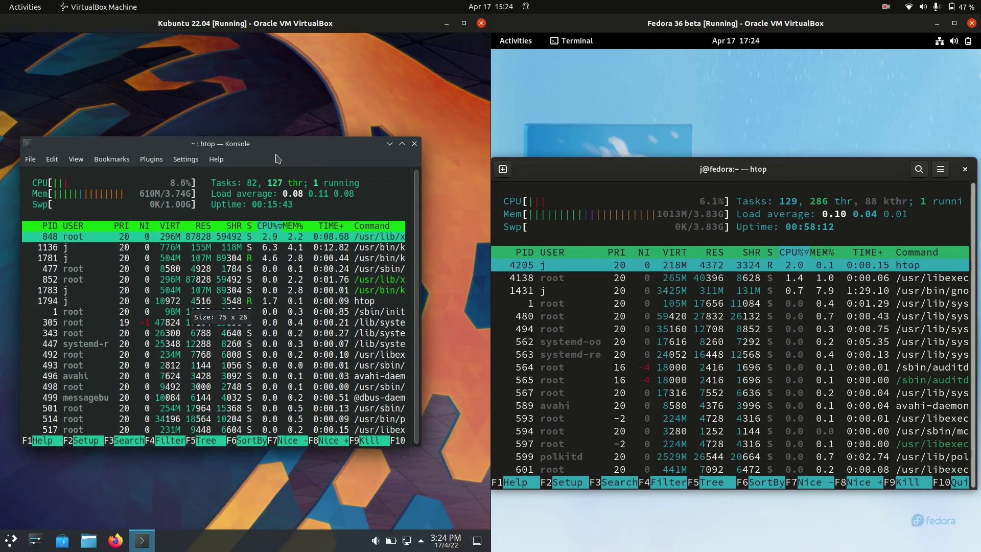
Drag the Konsole and Fedora terminal windows until each htop table fits inside its VM.
{"action": "mouse_move", "coordinate": [267, 152]}
{"action": "left_mouse_down"}
{"action": "mouse_move", "coordinate": [282, 136]}
{"action": "mouse_move", "coordinate": [239, 122]}
{"action": "mouse_move", "coordinate": [292, 117]}
{"action": "left_mouse_up"}
{"action": "left_click_drag", "start_coordinate": [772, 163], "coordinate": [776, 146]}
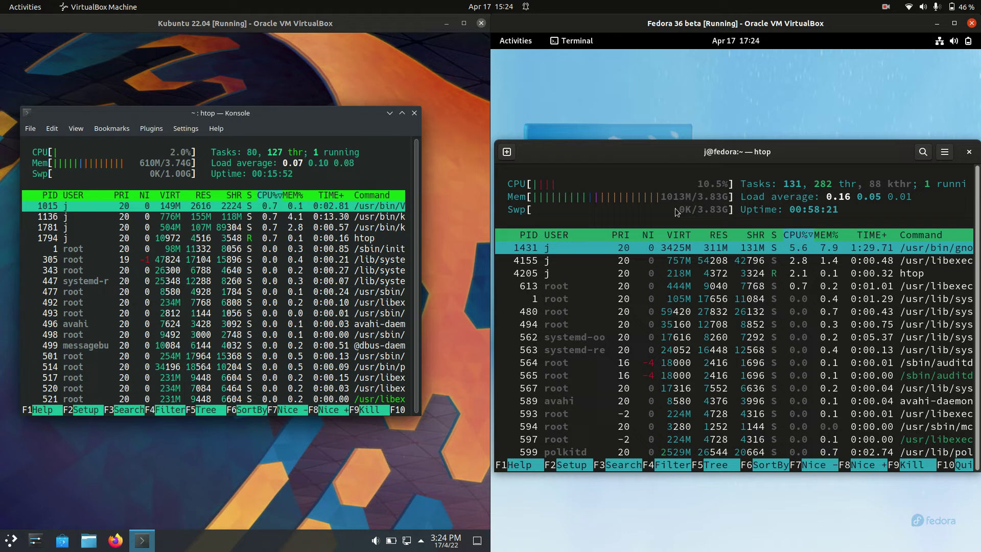
{"action": "left_click_drag", "start_coordinate": [715, 160], "coordinate": [740, 148]}
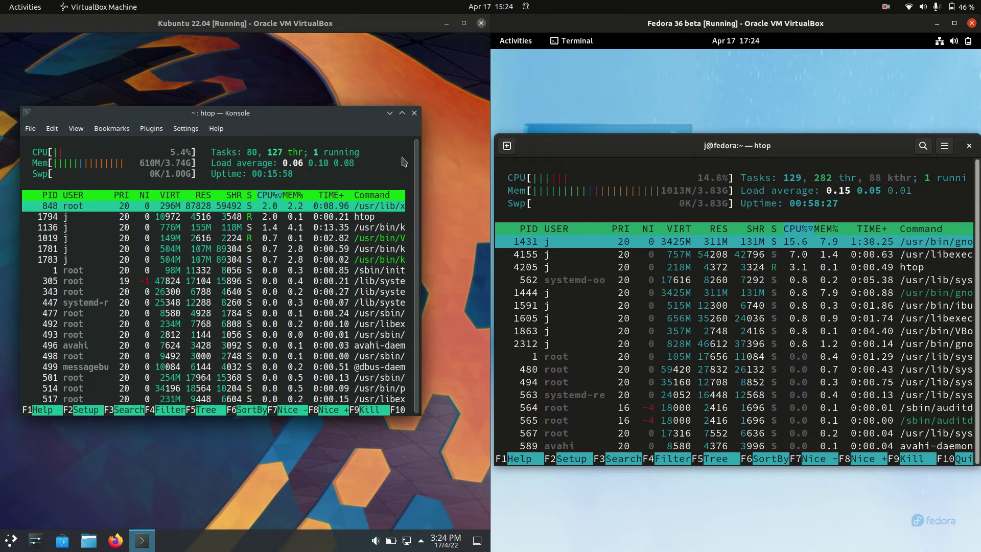
{"action": "mouse_move", "coordinate": [710, 141]}
{"action": "left_mouse_down"}
{"action": "mouse_move", "coordinate": [719, 150]}
{"action": "mouse_move", "coordinate": [711, 156]}
{"action": "left_mouse_up"}
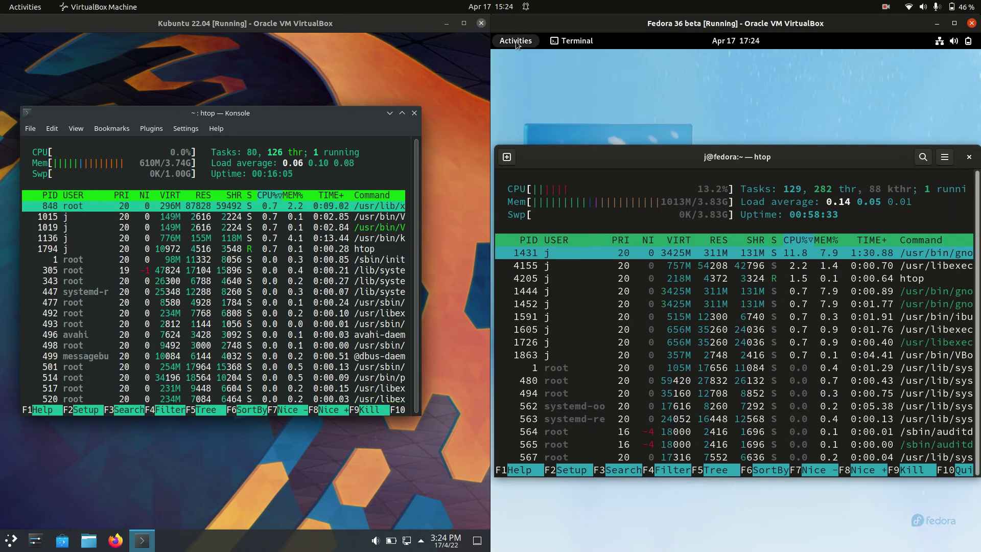
{"action": "left_click", "coordinate": [515, 41]}
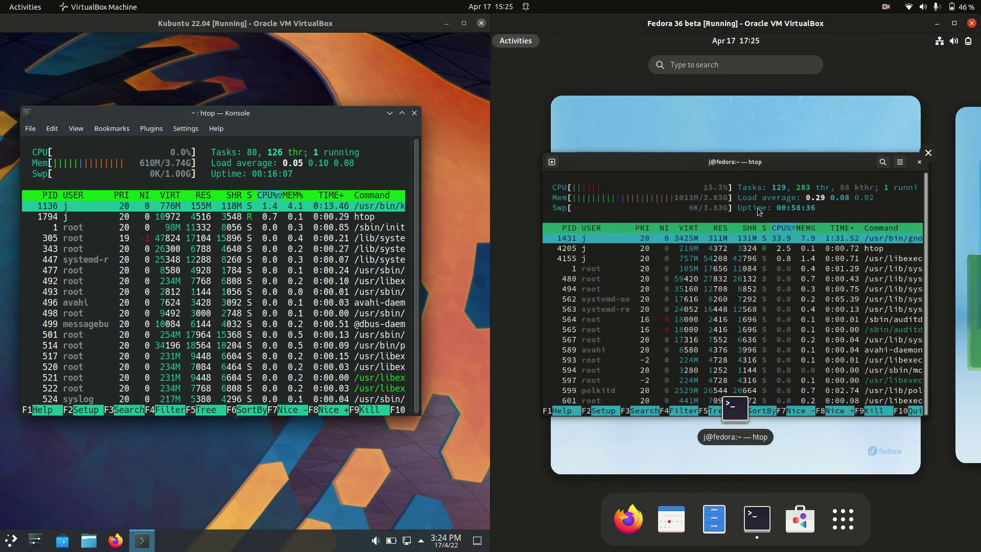
{"action": "left_click", "coordinate": [17, 541]}
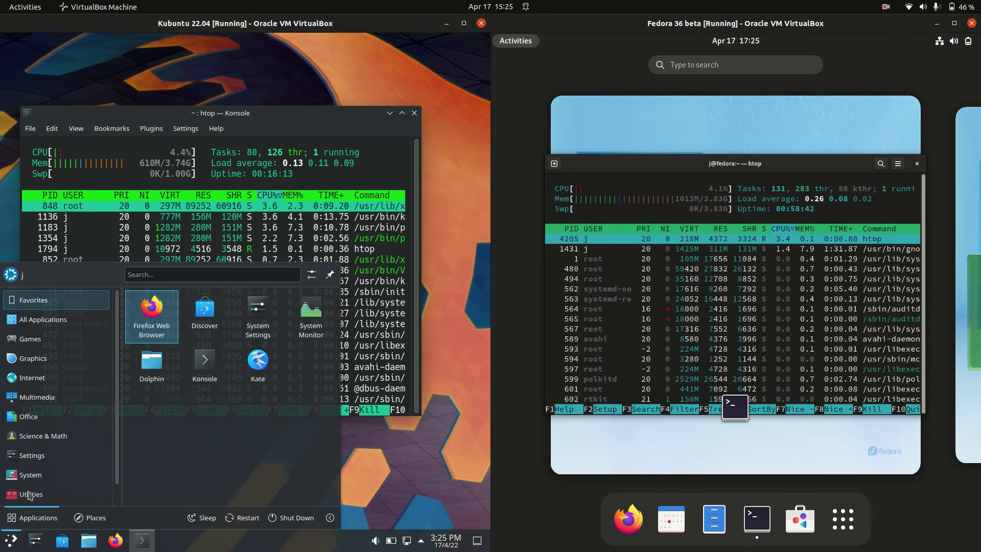
{"action": "left_click", "coordinate": [420, 435]}
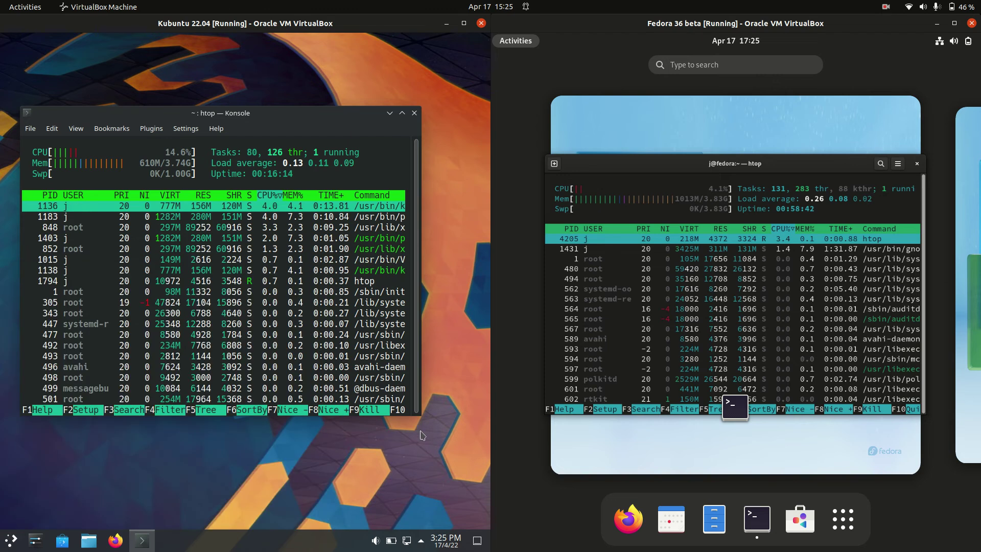
{"action": "left_click", "coordinate": [11, 540]}
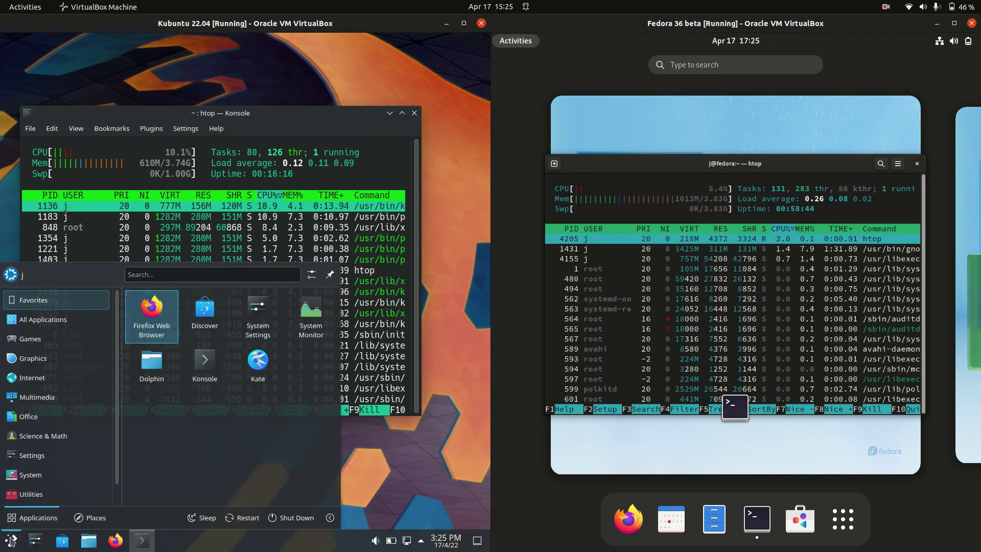
{"action": "left_click", "coordinate": [304, 65]}
{"action": "left_click_drag", "start_coordinate": [230, 113], "coordinate": [249, 108]}
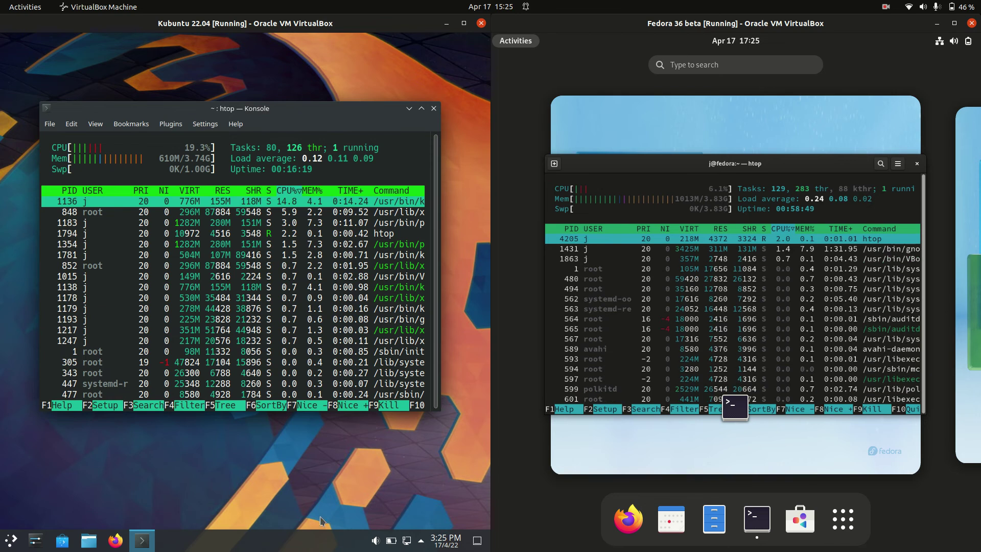
Leave Fedora's Activities overview and close the Kubuntu htop Konsole window.
{"action": "left_click", "coordinate": [535, 481]}
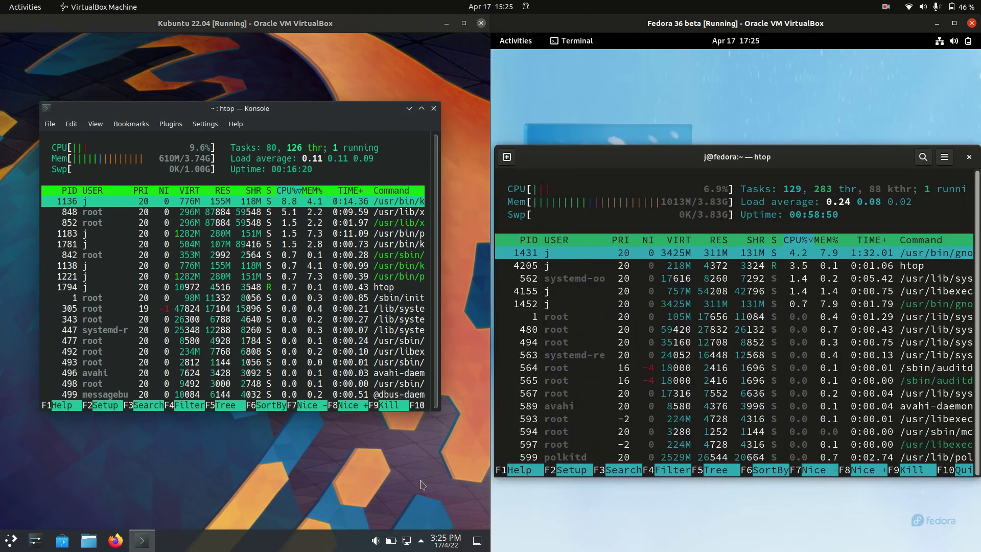
{"action": "mouse_move", "coordinate": [334, 130]}
{"action": "left_mouse_down"}
{"action": "mouse_move", "coordinate": [332, 161]}
{"action": "mouse_move", "coordinate": [345, 137]}
{"action": "left_mouse_up"}
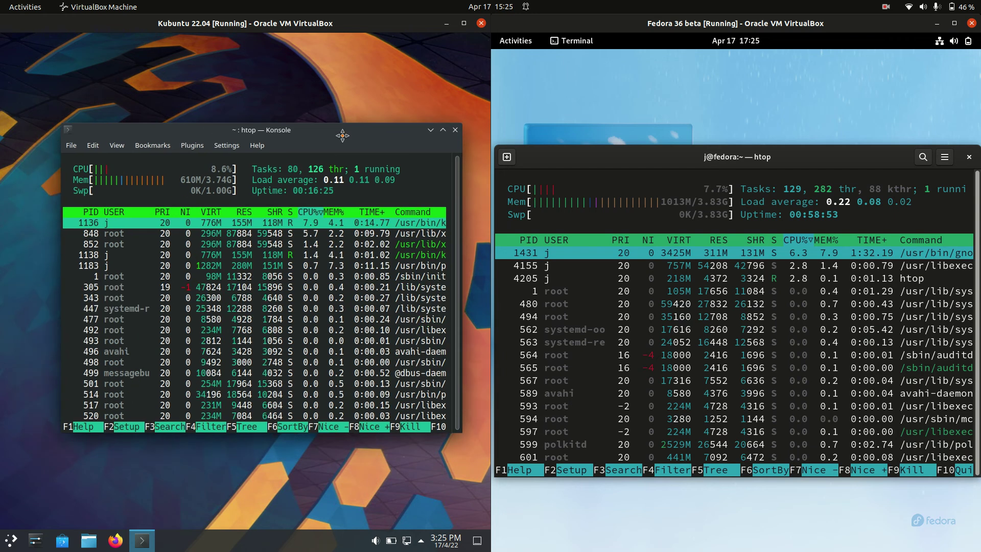
{"action": "left_click", "coordinate": [457, 134]}
Close the Fedora htop terminal, confirming Close despite the running process.
{"action": "left_click_drag", "start_coordinate": [737, 169], "coordinate": [735, 161]}
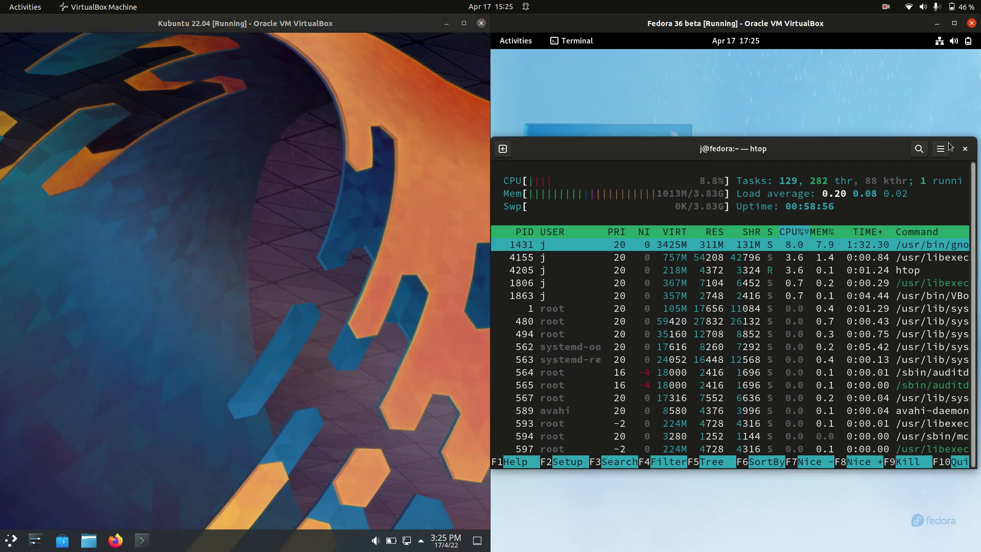
{"action": "left_click", "coordinate": [965, 149]}
{"action": "left_click", "coordinate": [808, 331]}
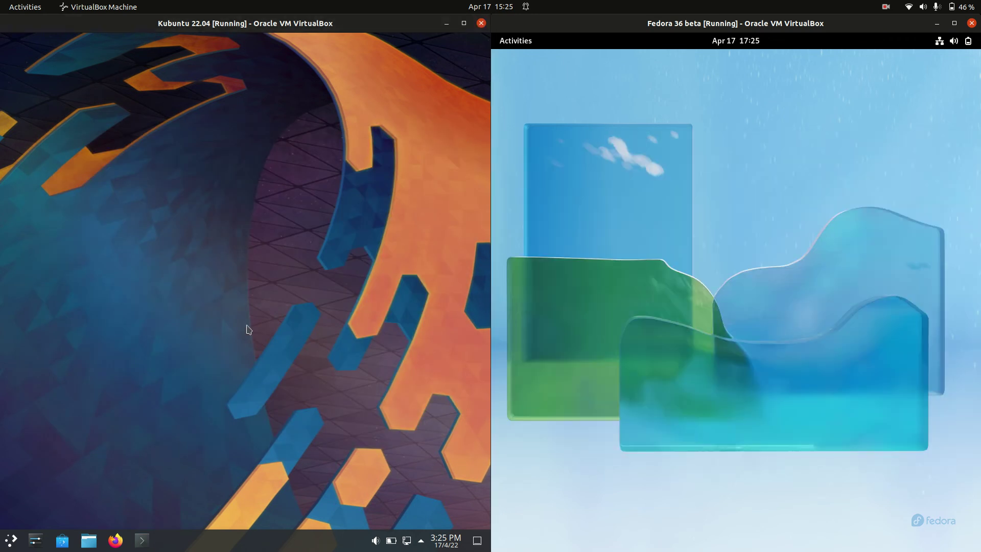